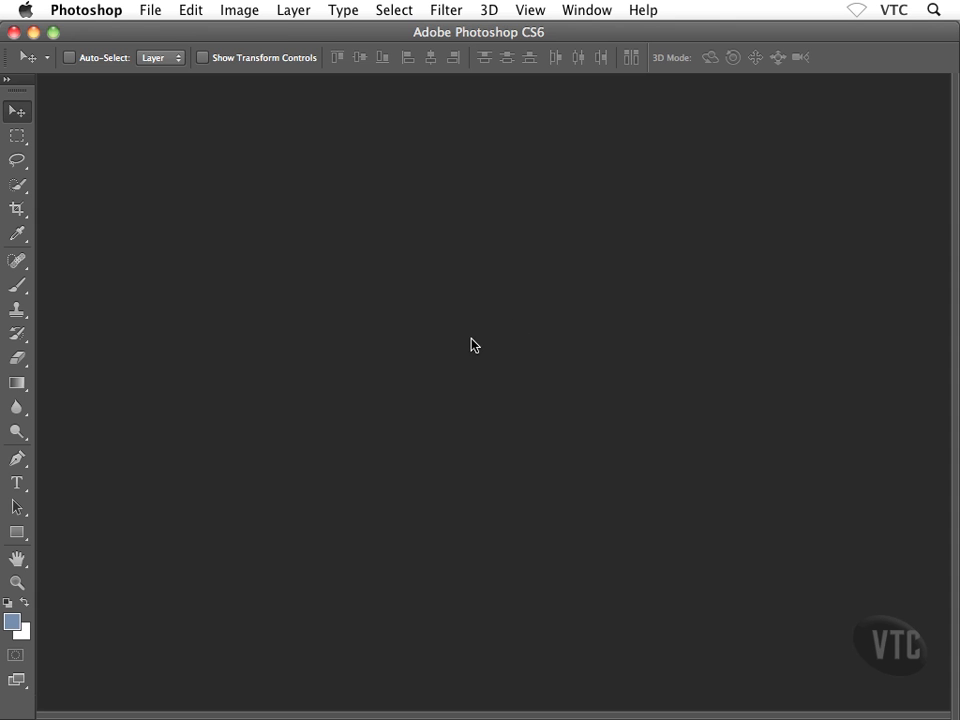
Open the image Trucks.psd from the Project Files folder
key("super+o")
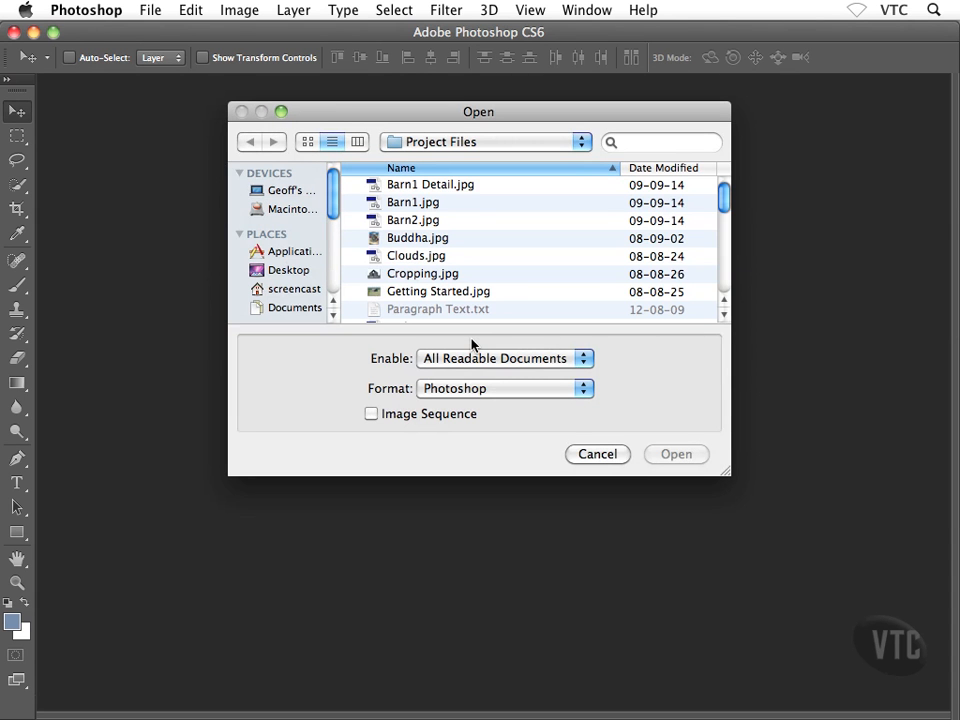
scroll(499, 272, "down", 8)
scroll(497, 272, "down", 3)
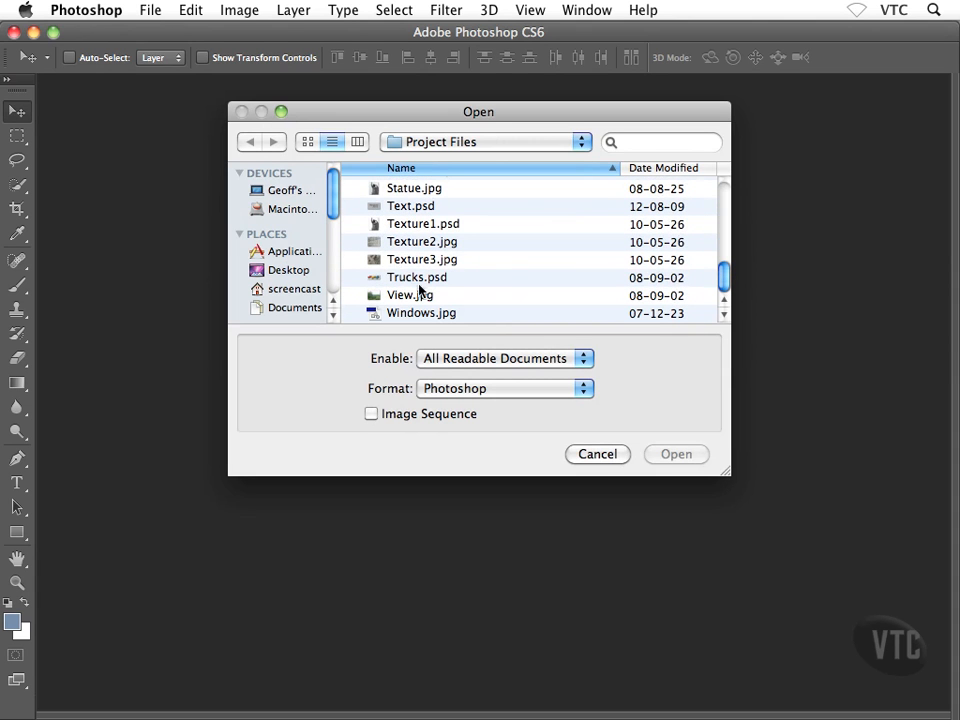
left_click(412, 281)
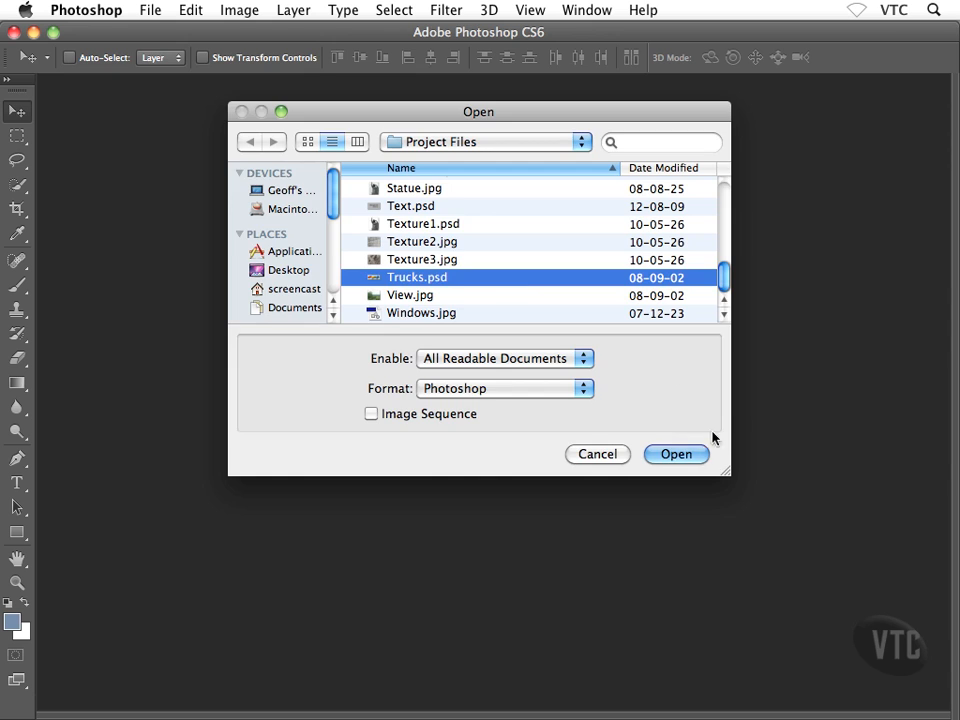
left_click(690, 458)
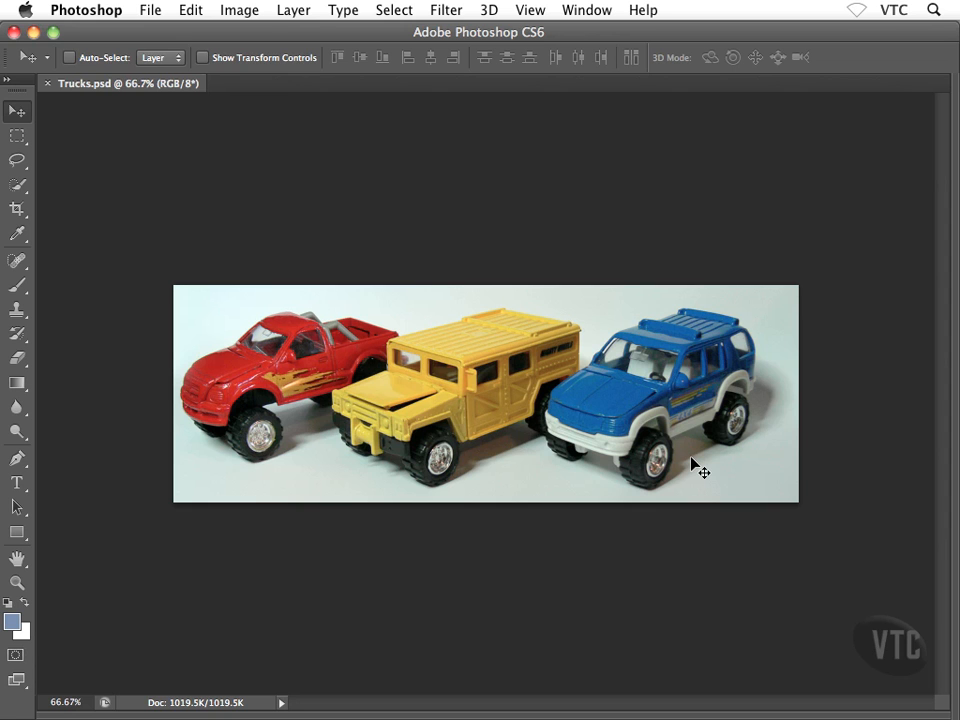
Switch to full screen mode with the menu bar and fit the trucks image to the screen
key("f")
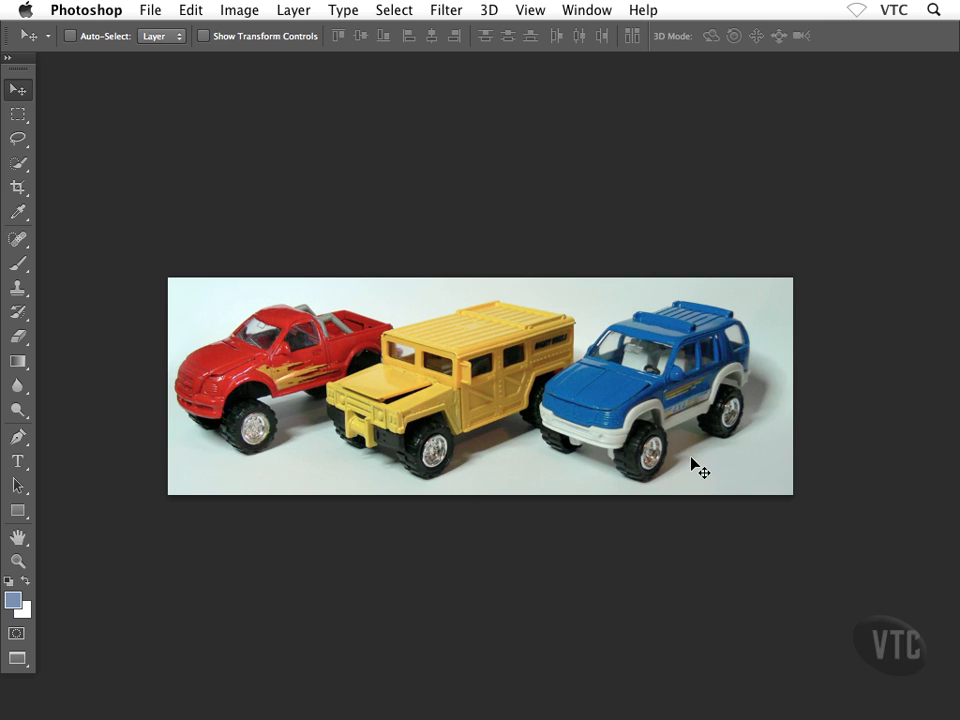
key("super+0")
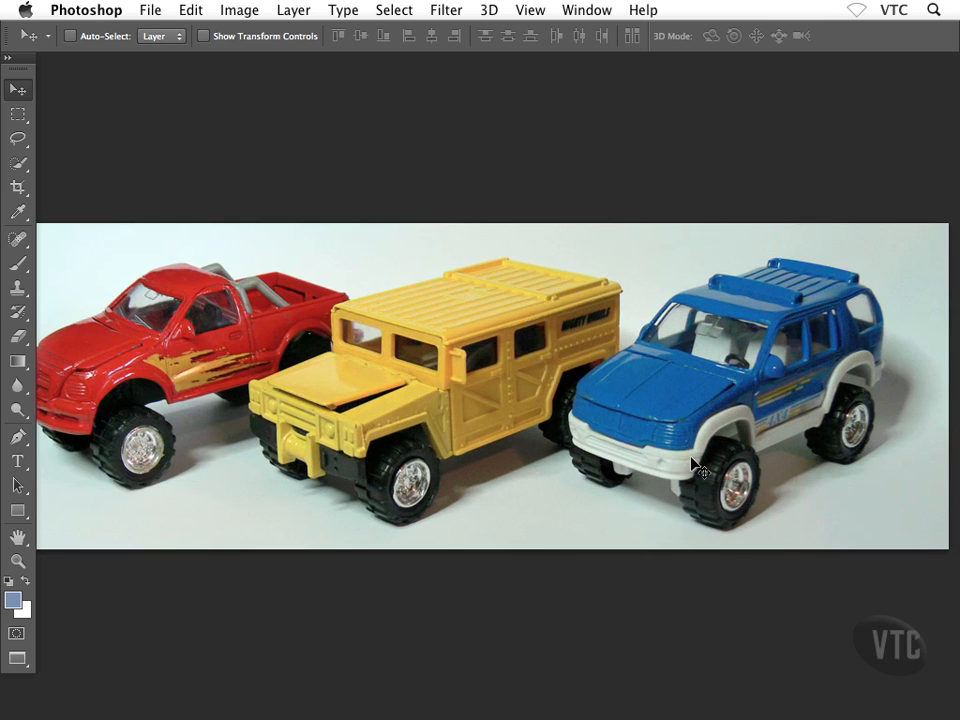
scroll(585, 420, "down", 3)
scroll(585, 420, "right", 3)
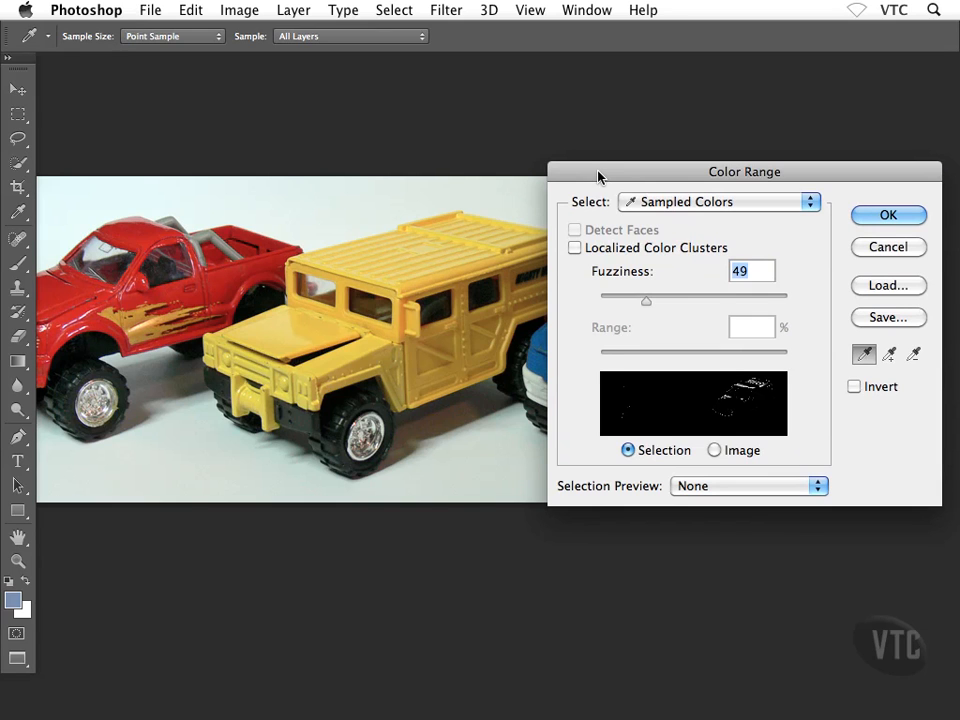
In Color Range, sample single colours in turn from the yellow truck's hood, side and roof, and from the blue truck's hood
left_click(715, 201)
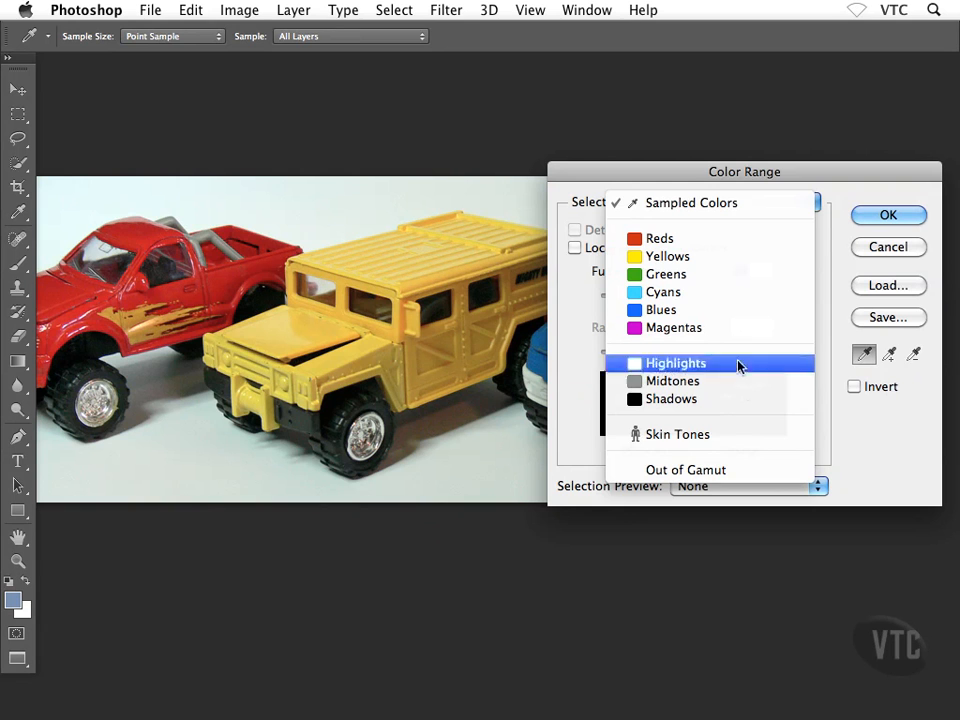
left_click(850, 440)
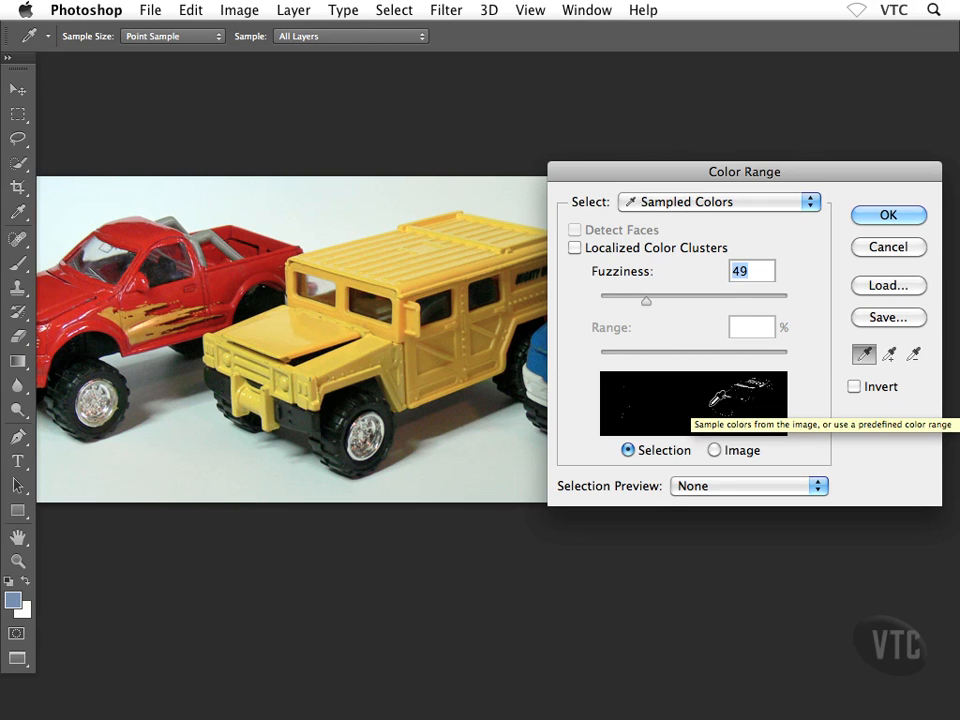
left_click_drag(407, 354, 356, 348)
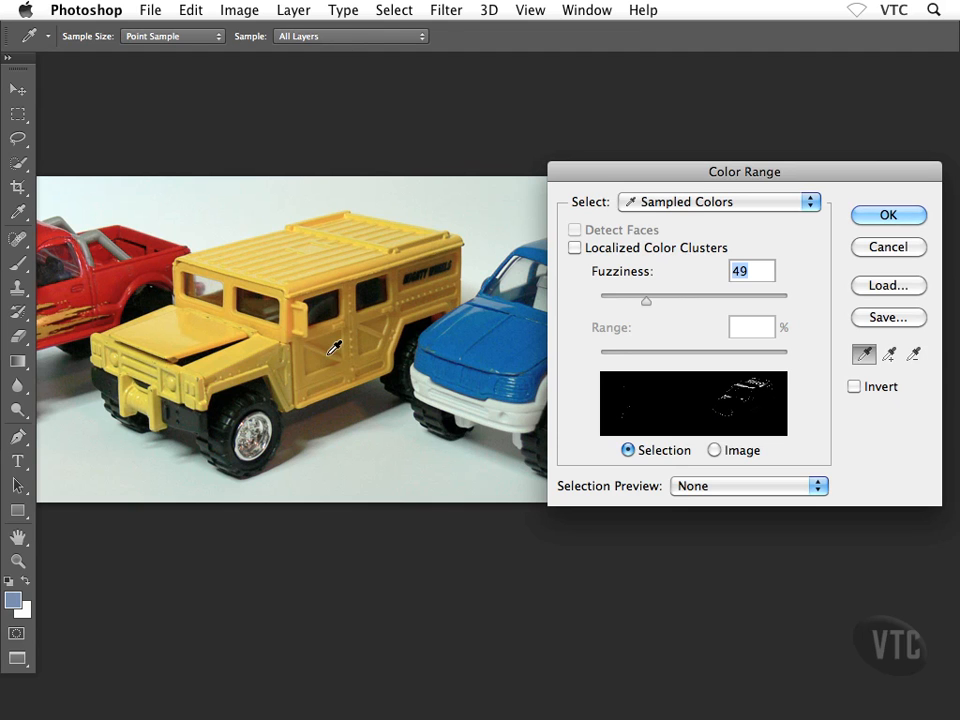
left_click(183, 327)
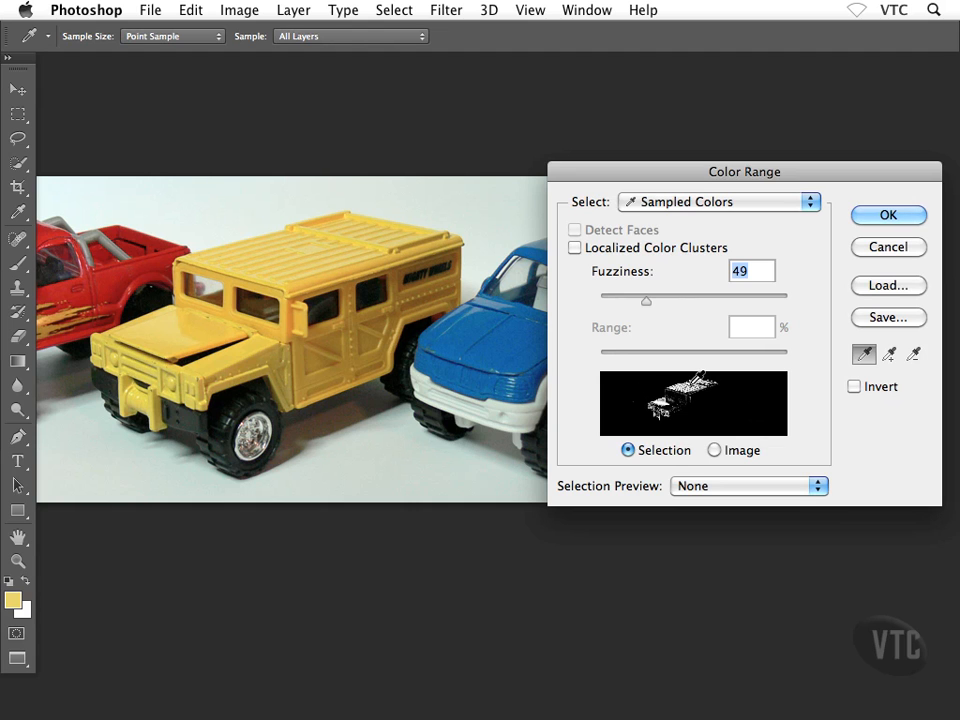
left_click(367, 337)
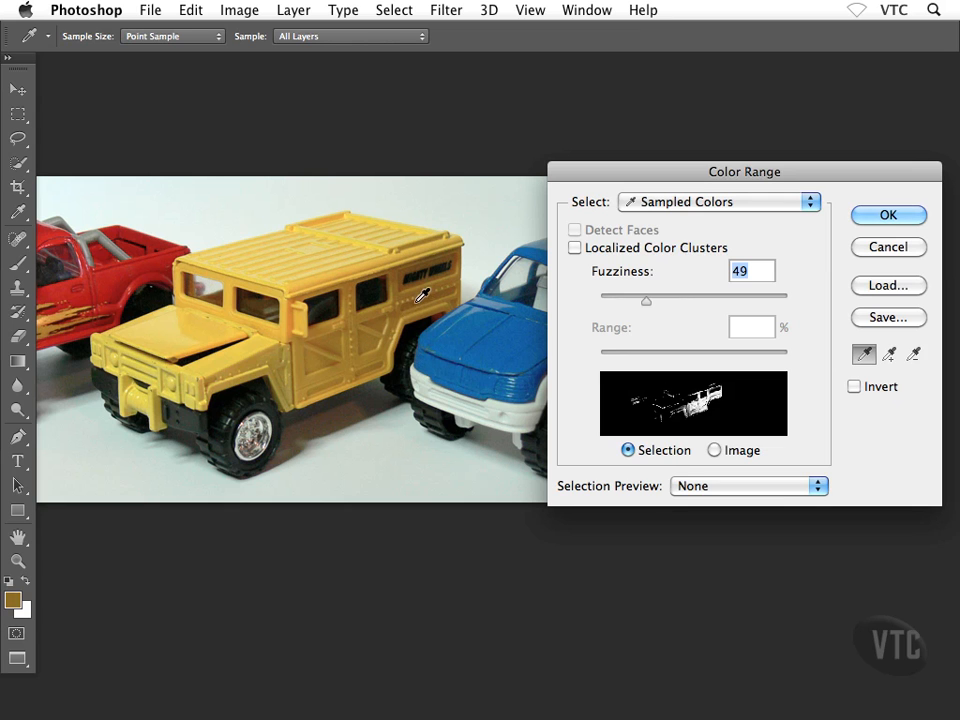
left_click(313, 229)
left_click(388, 238)
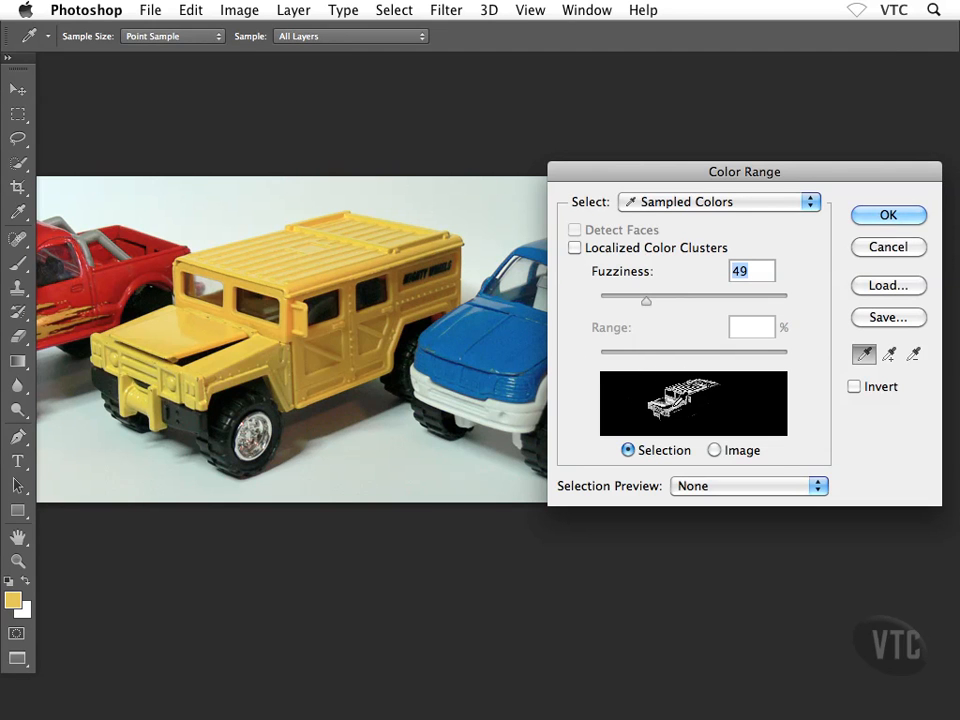
left_click_drag(441, 344, 326, 358)
left_click(256, 332)
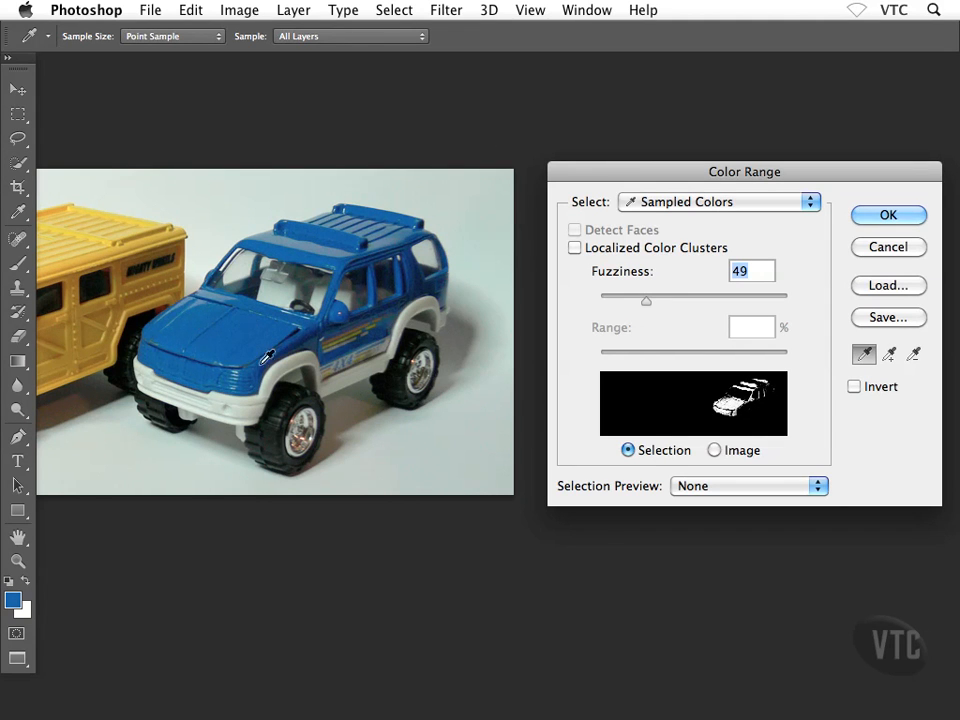
Resample the yellow truck's hood colour and add its side, front and roof shades to the colour range
left_click_drag(427, 358, 376, 348)
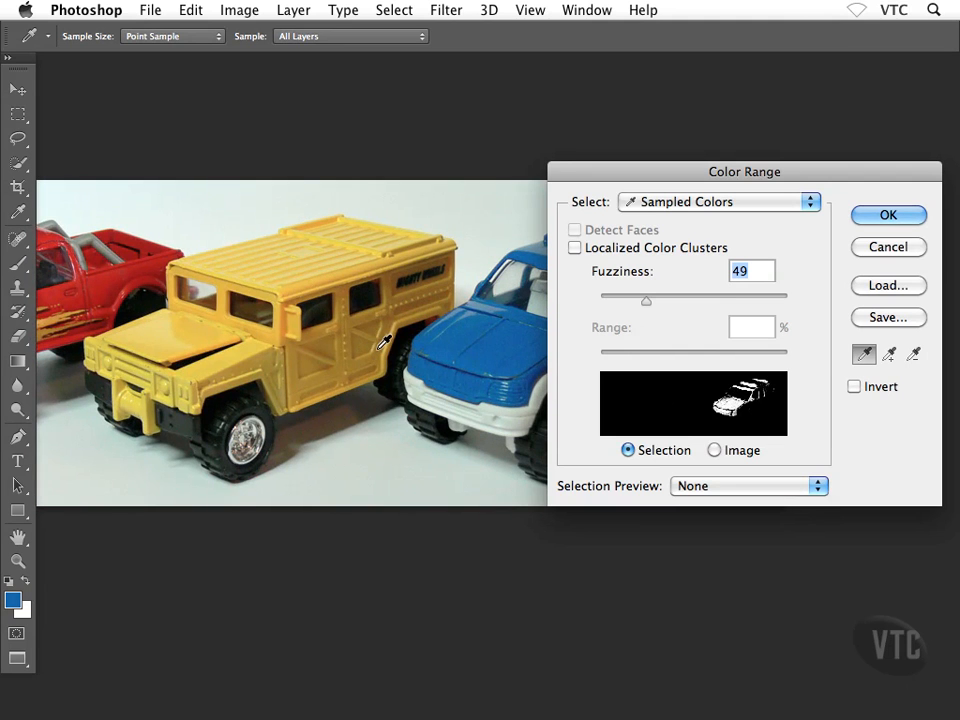
left_click(207, 312)
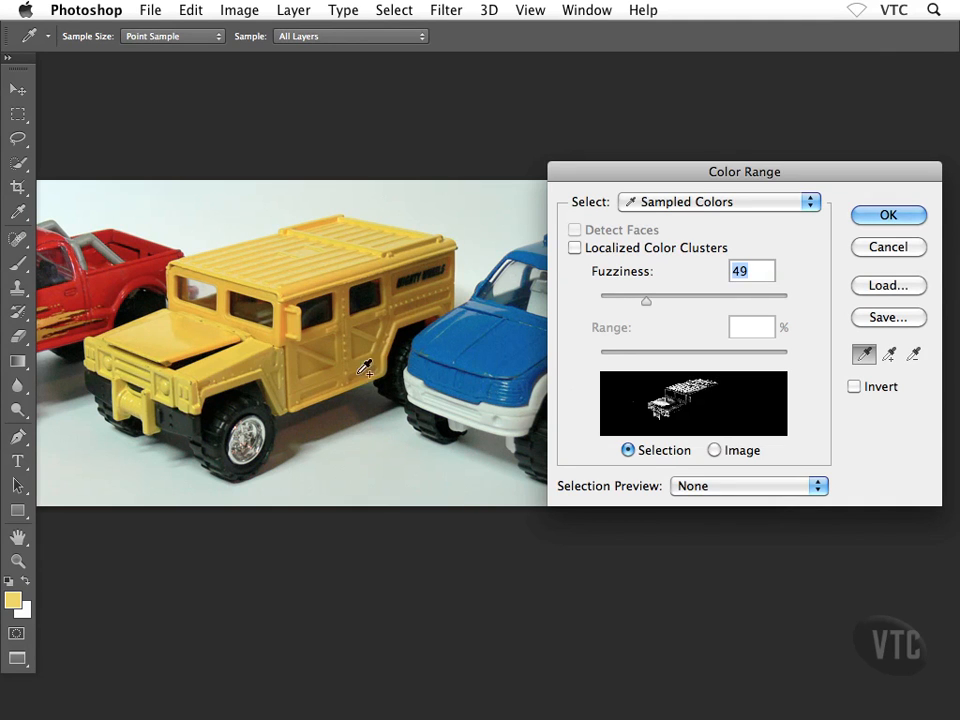
left_click(334, 343)
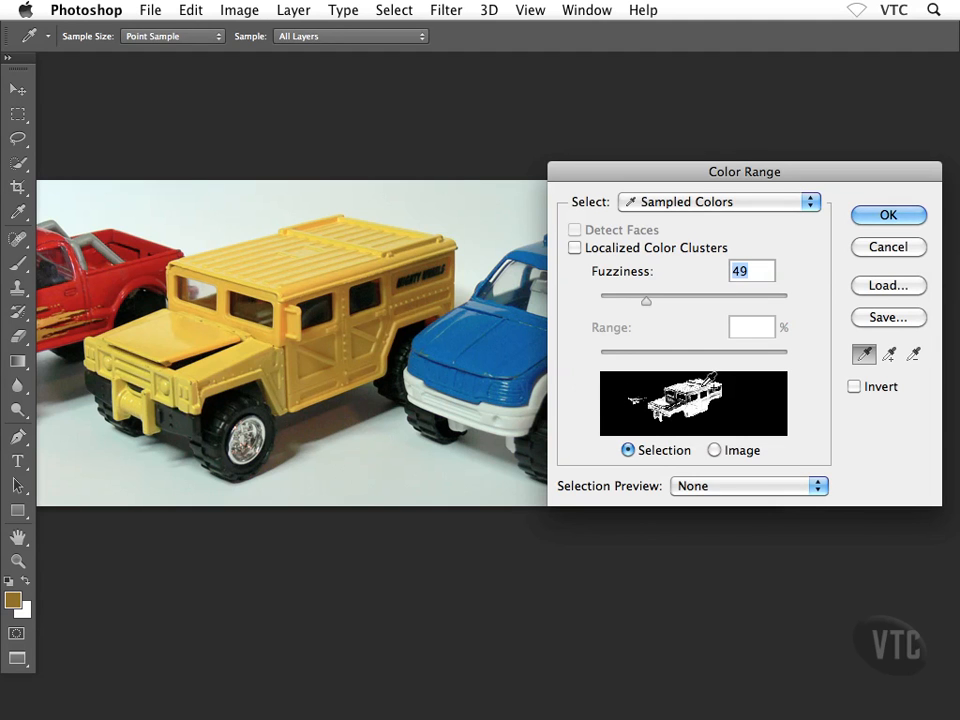
left_click(259, 341)
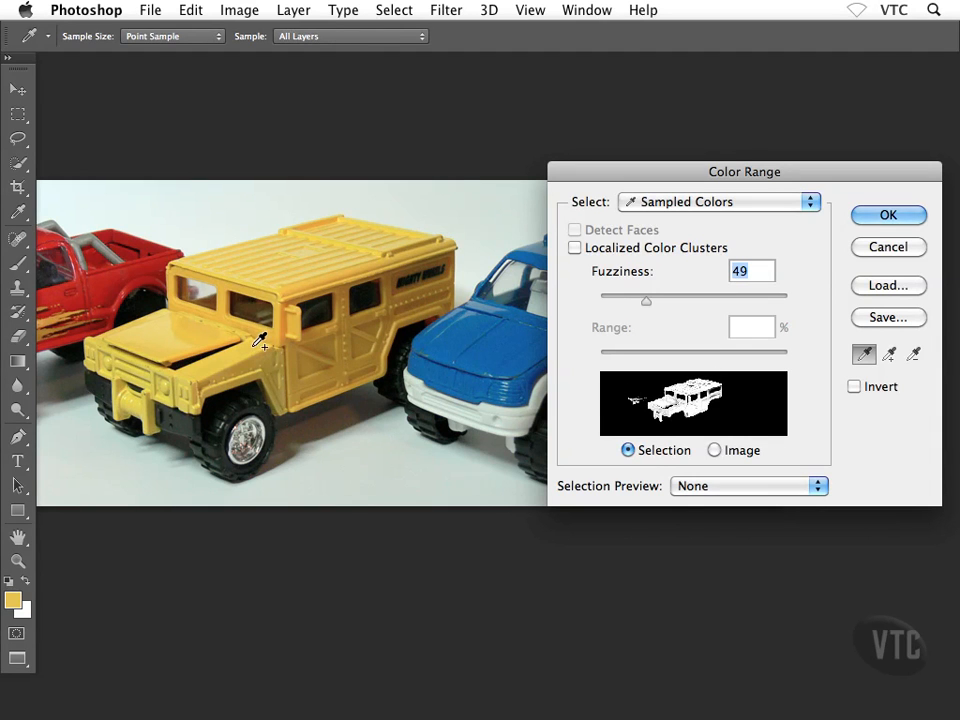
left_click(305, 249)
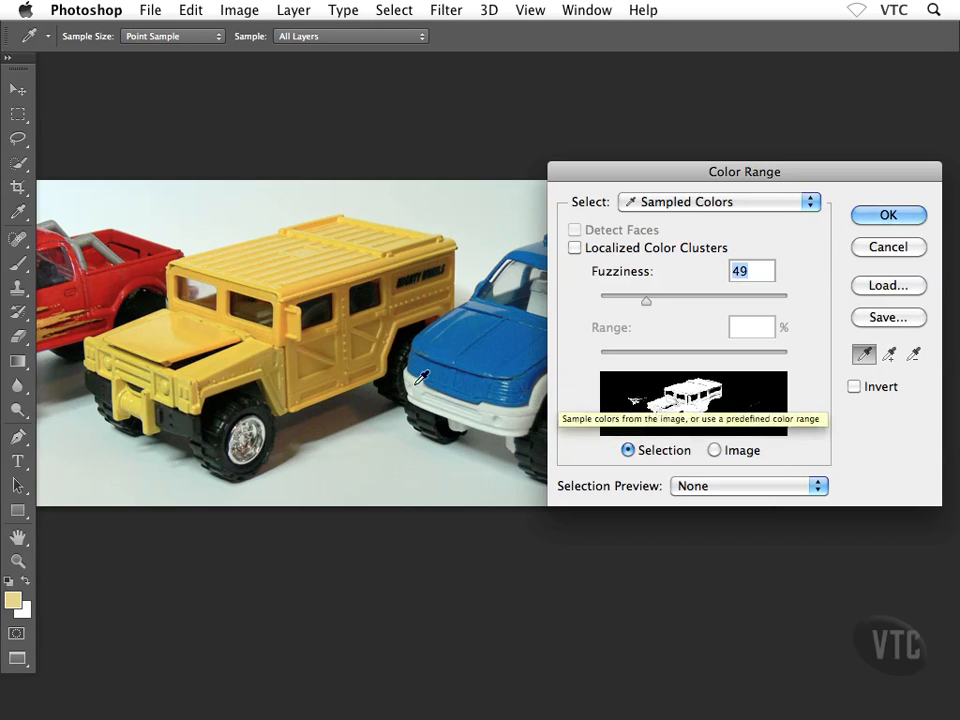
Subtract the orange shades of the red truck's flame decal from the sampled colour range
left_click_drag(266, 354, 386, 346)
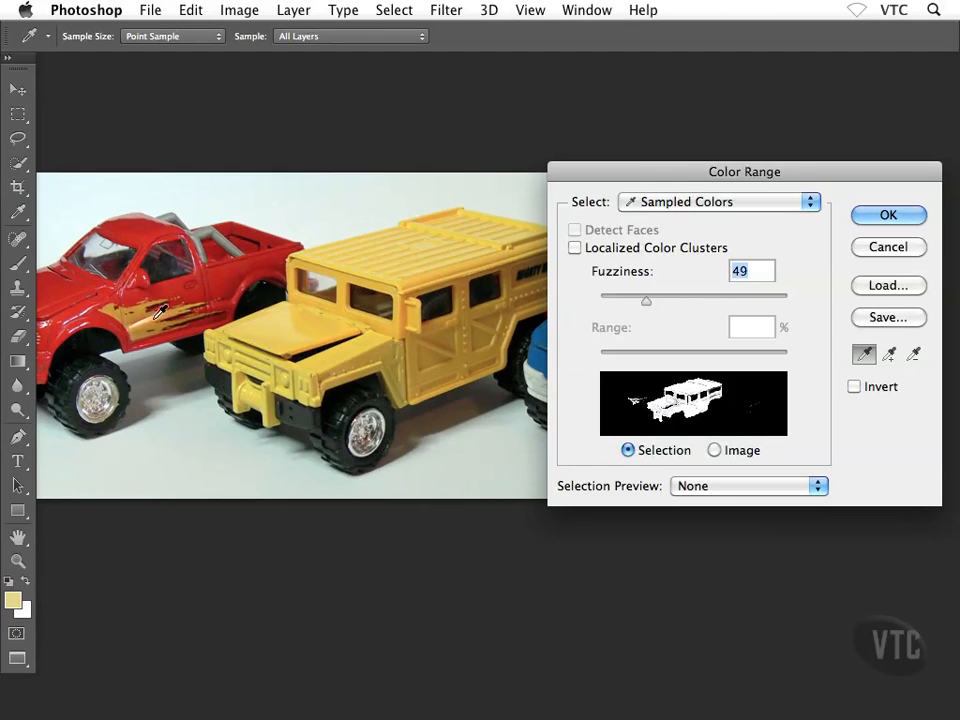
key("alt")
left_click(137, 320, "alt")
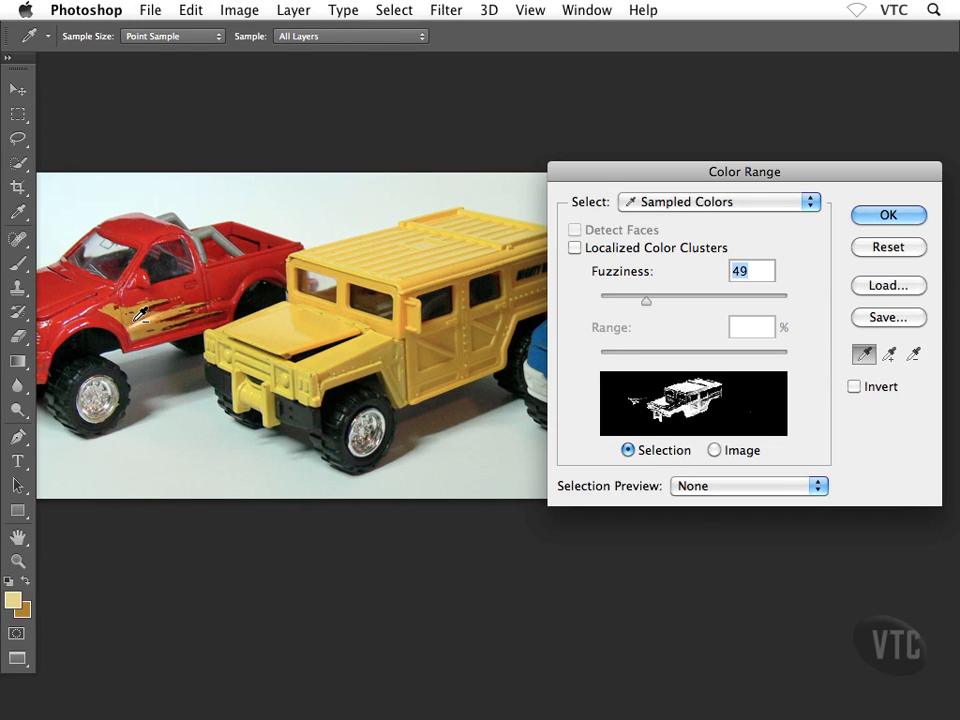
left_click(127, 319, "alt")
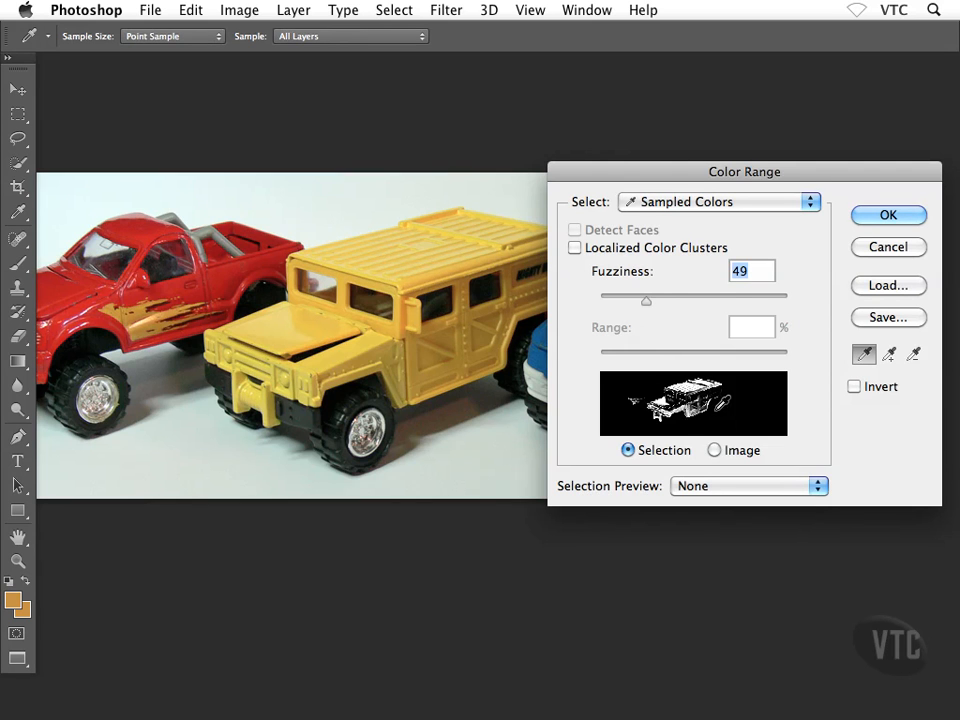
Set the selection preview to Grayscale and add more of the yellow truck's body and roof shades to the colour range
left_click(805, 485)
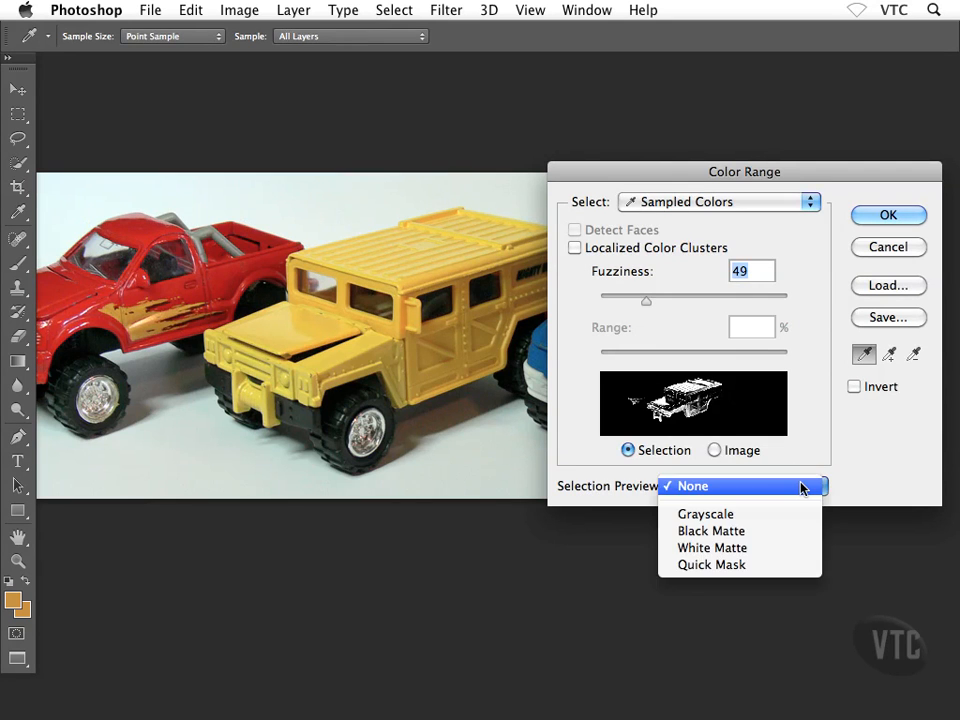
left_click(740, 516)
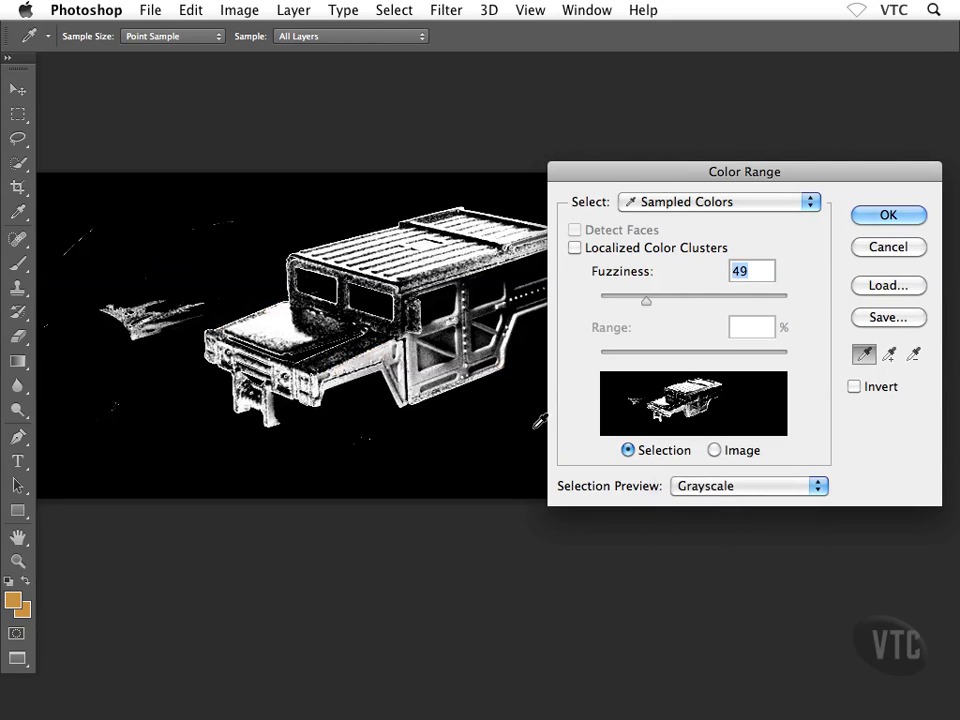
left_click_drag(413, 314, 340, 316)
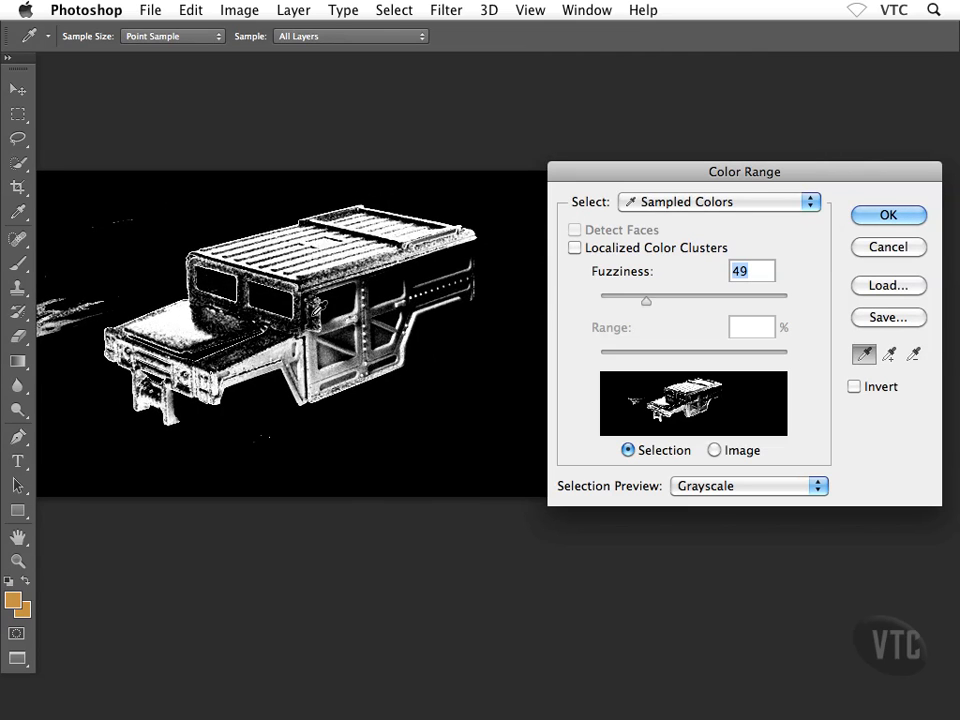
left_click(250, 342, "shift")
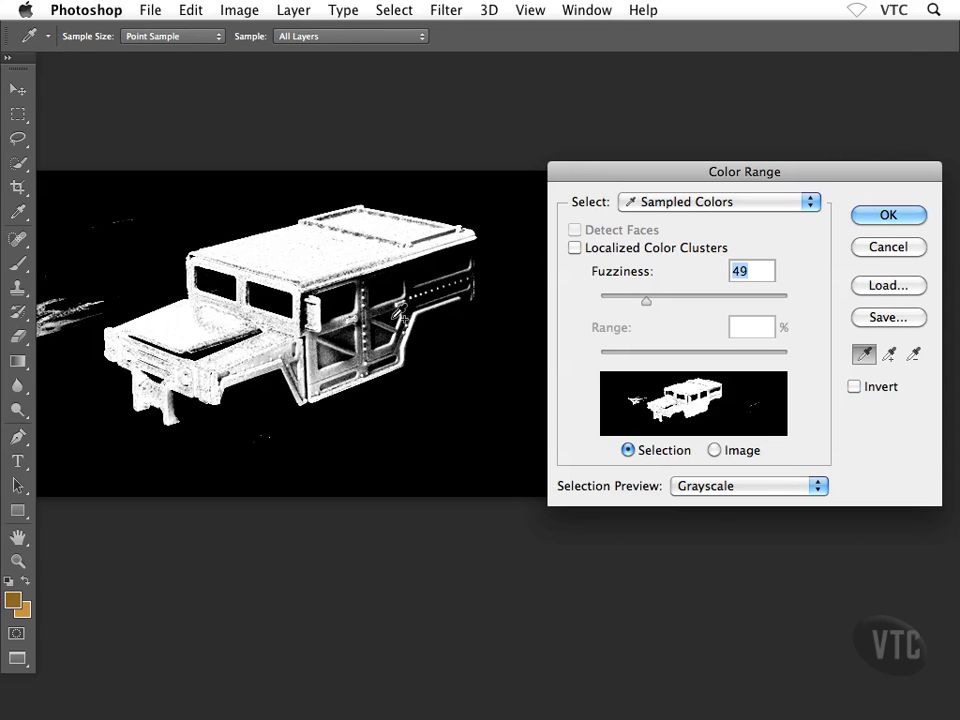
left_click(360, 330, "shift")
left_click(392, 218, "shift")
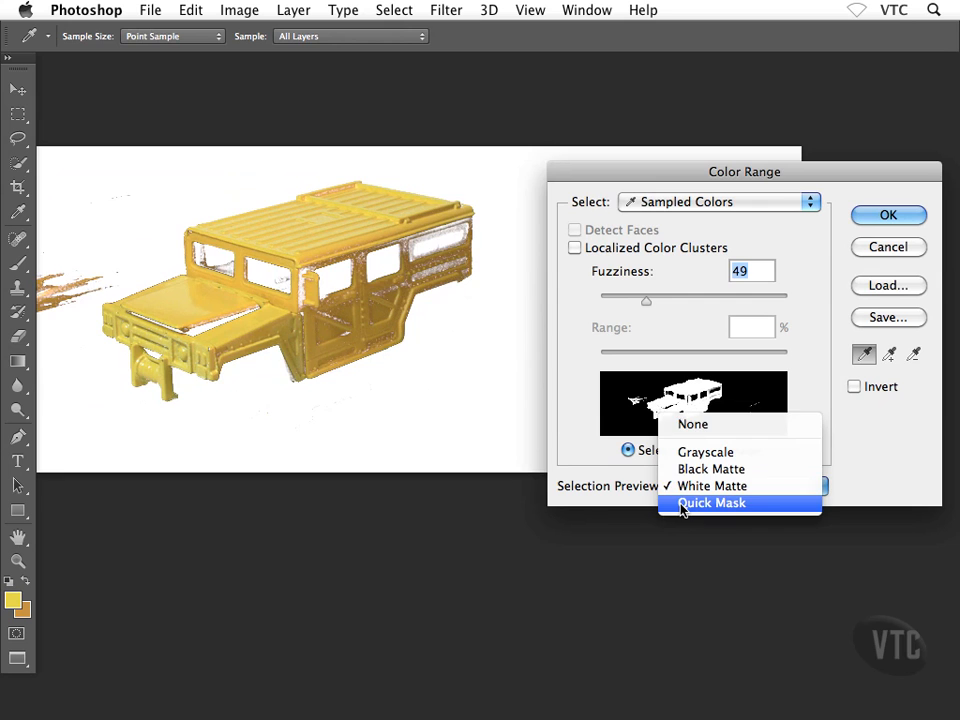
Preview the selection as Quick Mask and try Fuzziness values of 60, 173 and 21
left_click(682, 507)
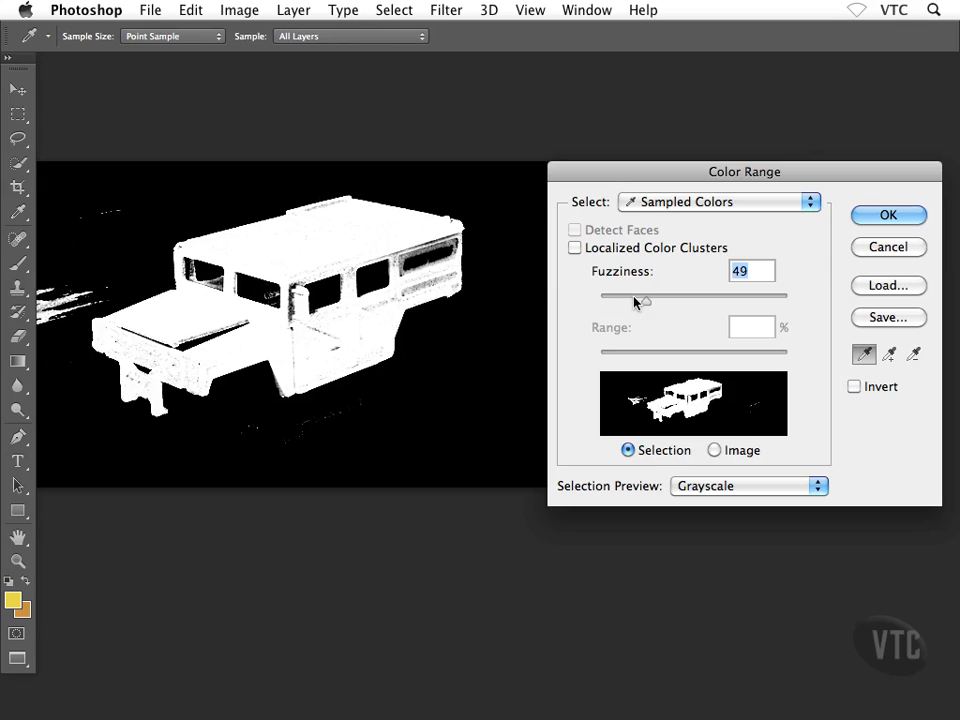
left_click_drag(643, 305, 657, 305)
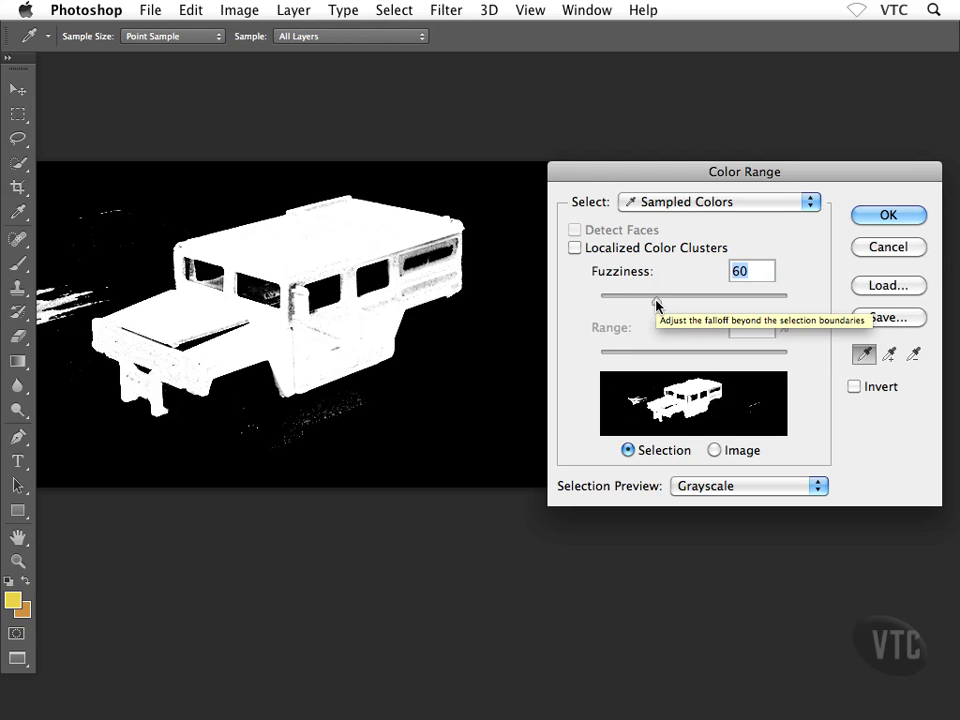
left_click_drag(656, 304, 763, 308)
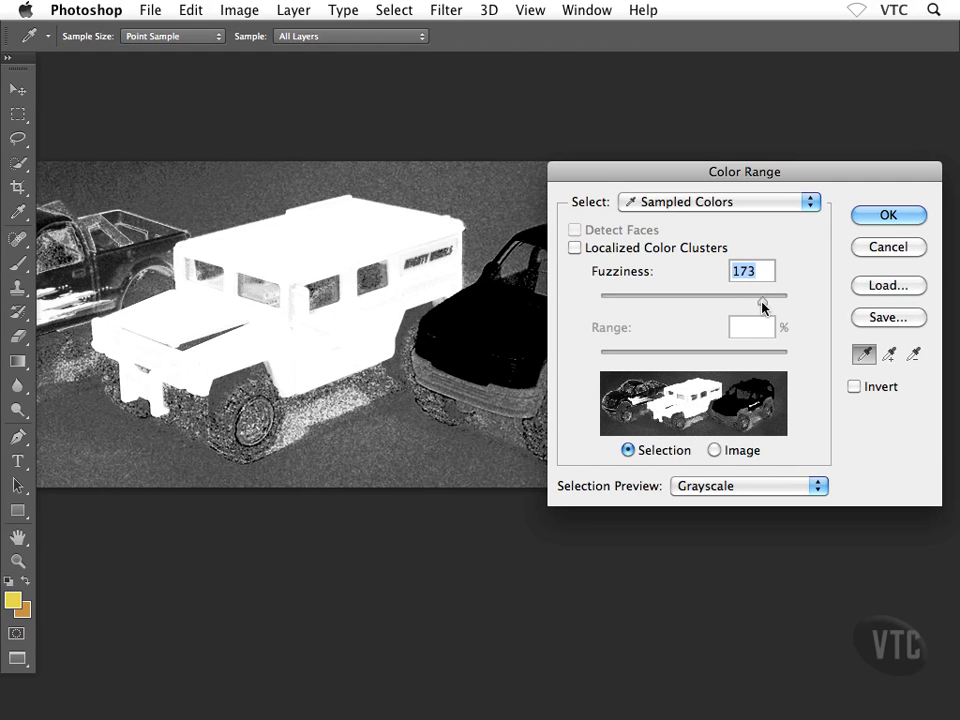
left_click_drag(761, 305, 620, 308)
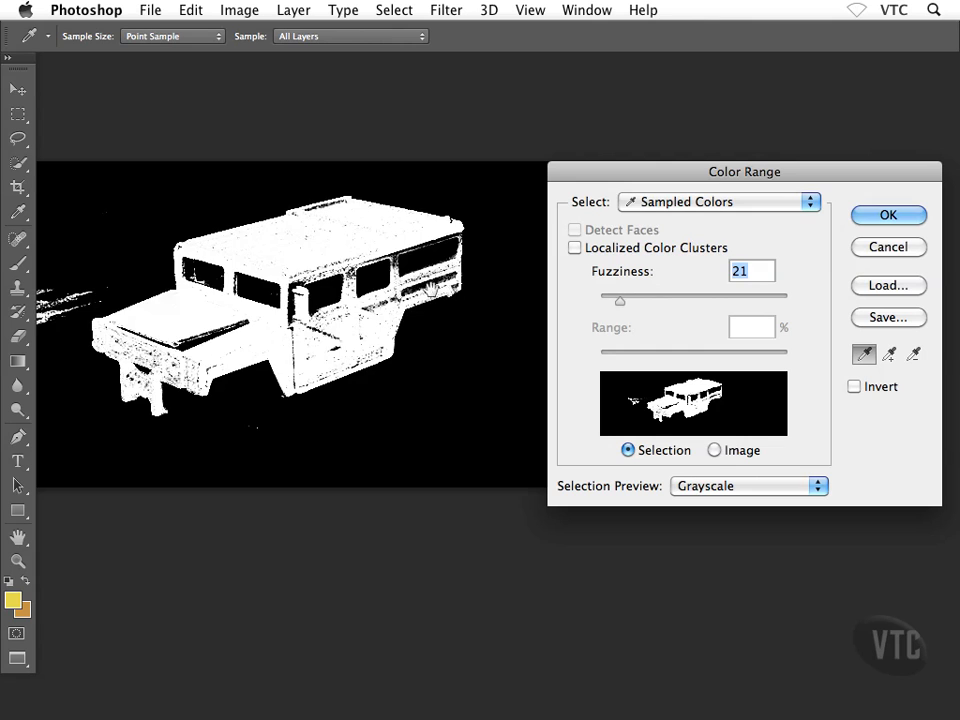
Sample the blue truck's hood colour and set the Fuzziness to 83
left_click_drag(414, 285, 268, 268)
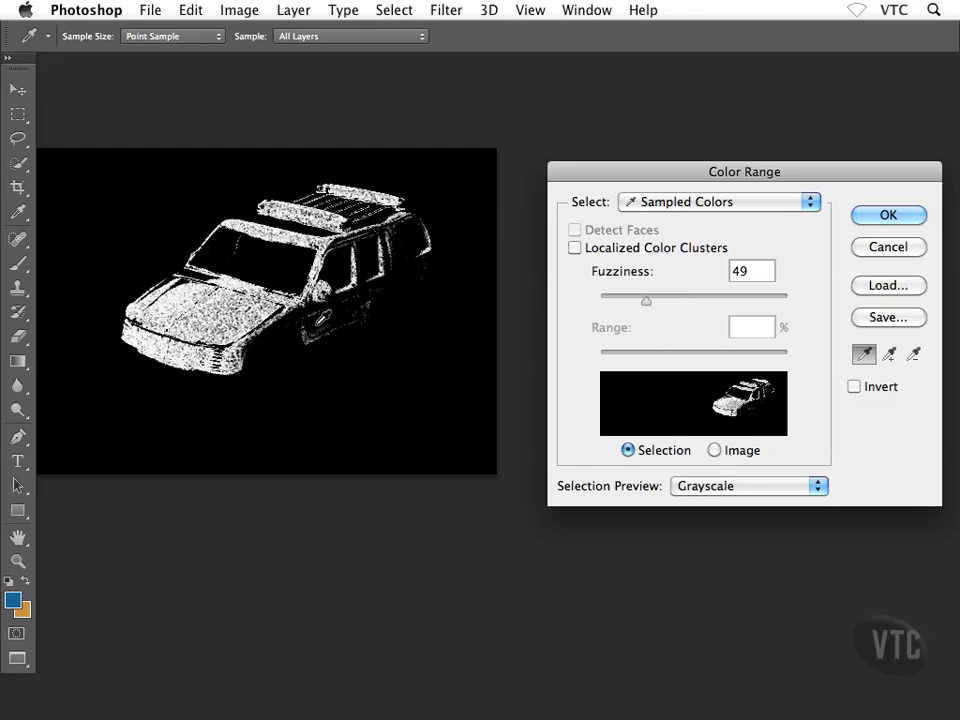
left_click(220, 300)
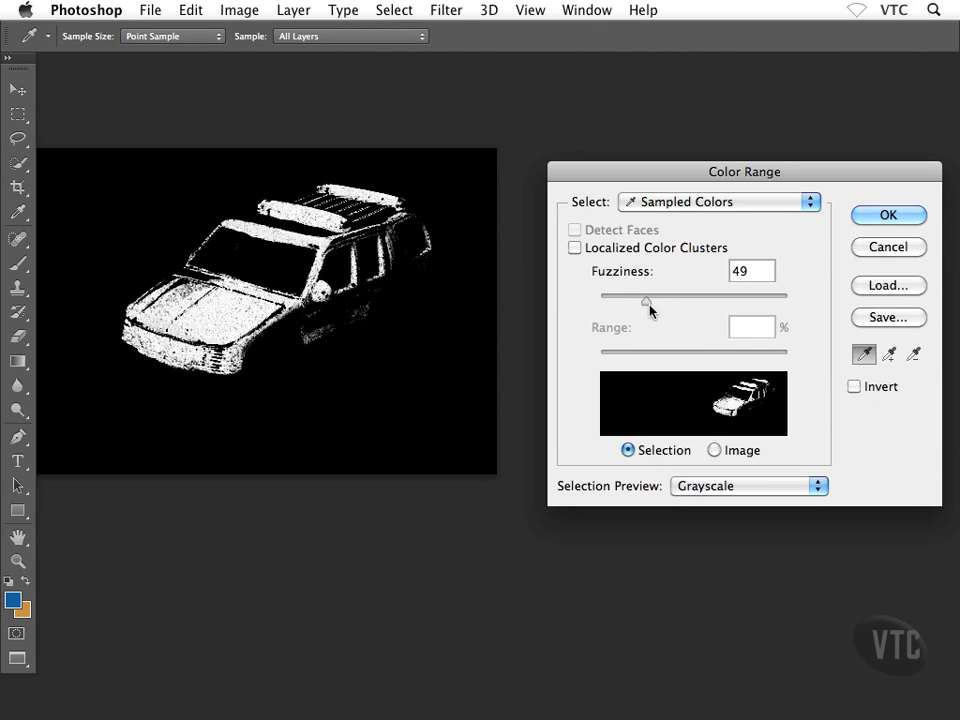
left_click_drag(647, 302, 678, 312)
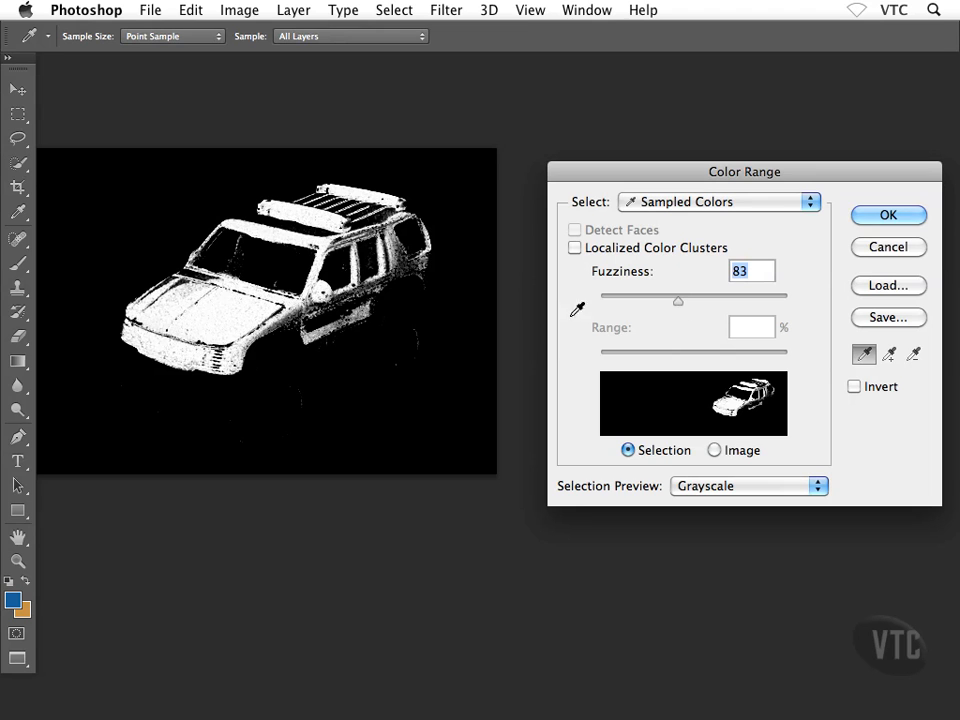
Add the blue truck's rear and roof shades, subtract the shadow and wheel colours, and apply the Color Range selection
left_click(403, 254, "shift")
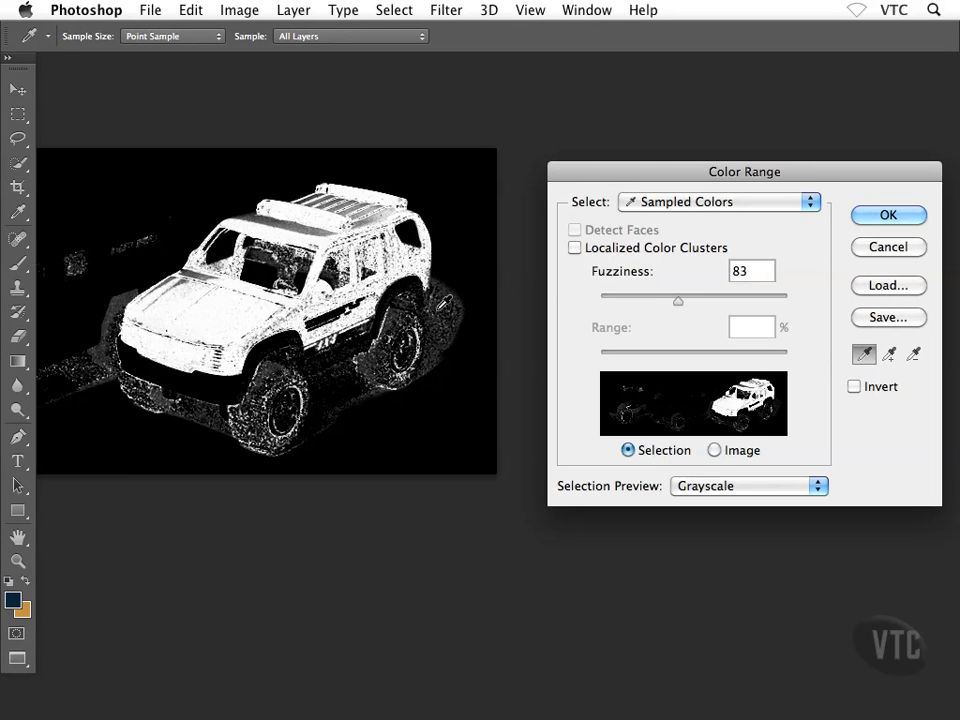
left_click(338, 228, "alt")
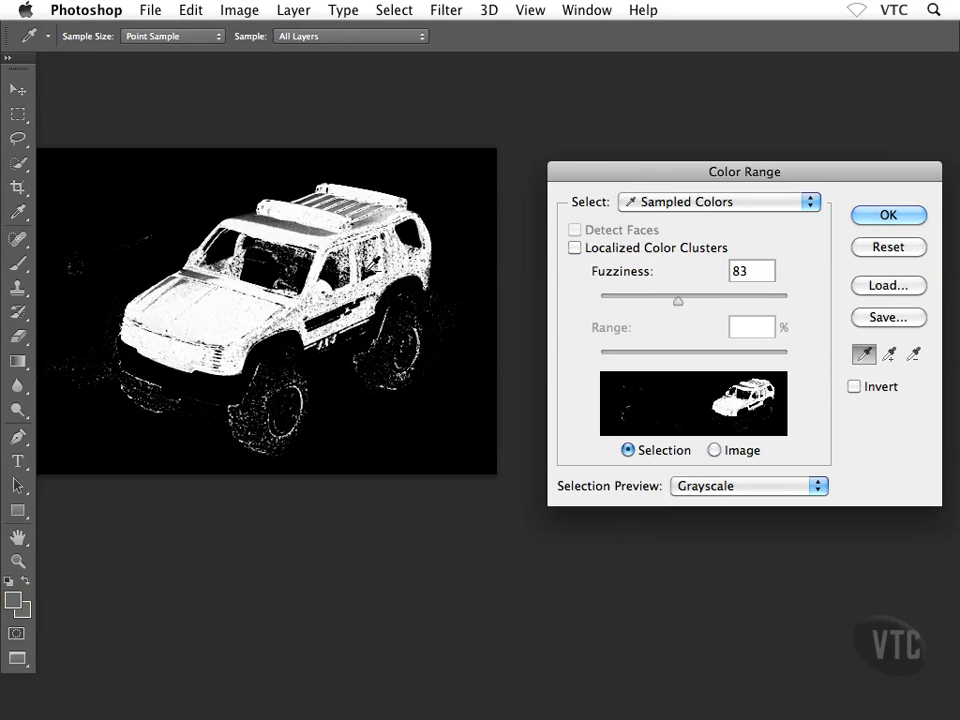
left_click(295, 227, "shift")
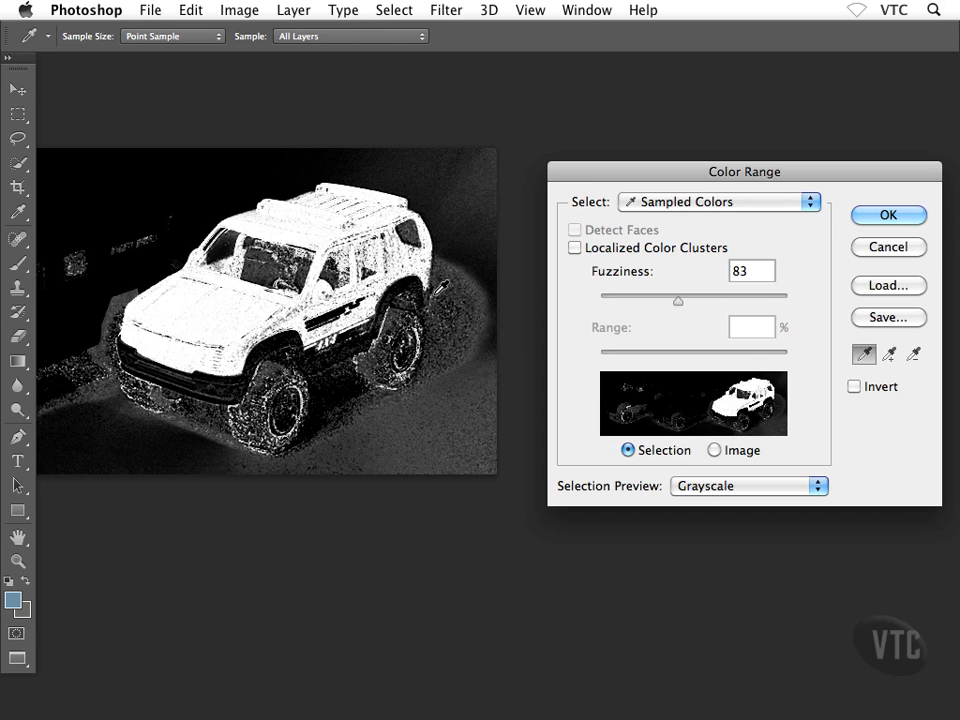
left_click(338, 225, "alt")
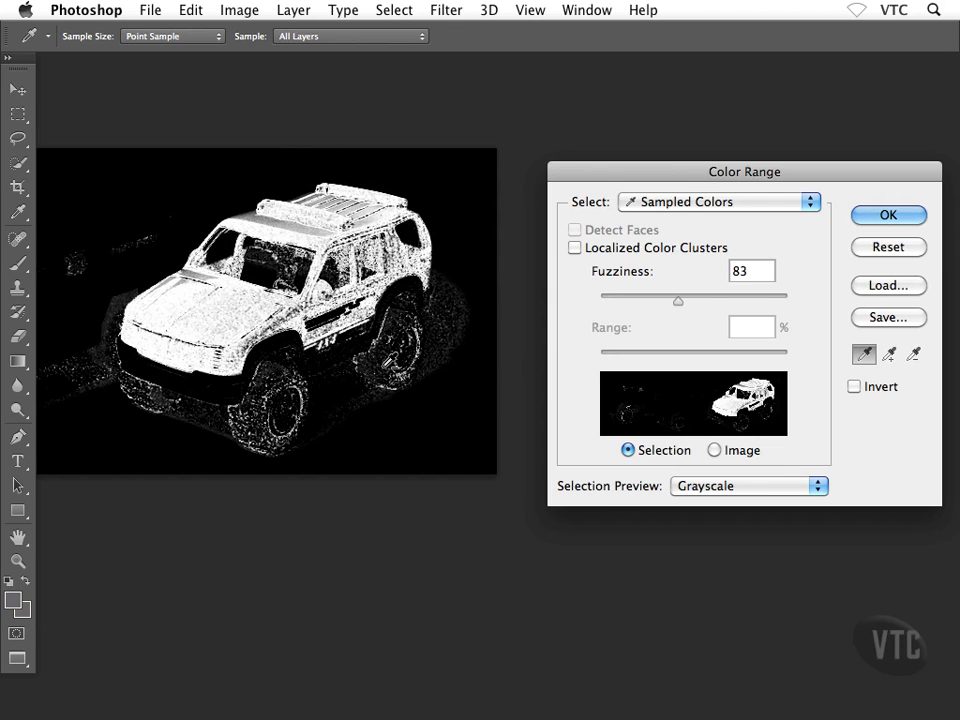
left_click(395, 362, "alt")
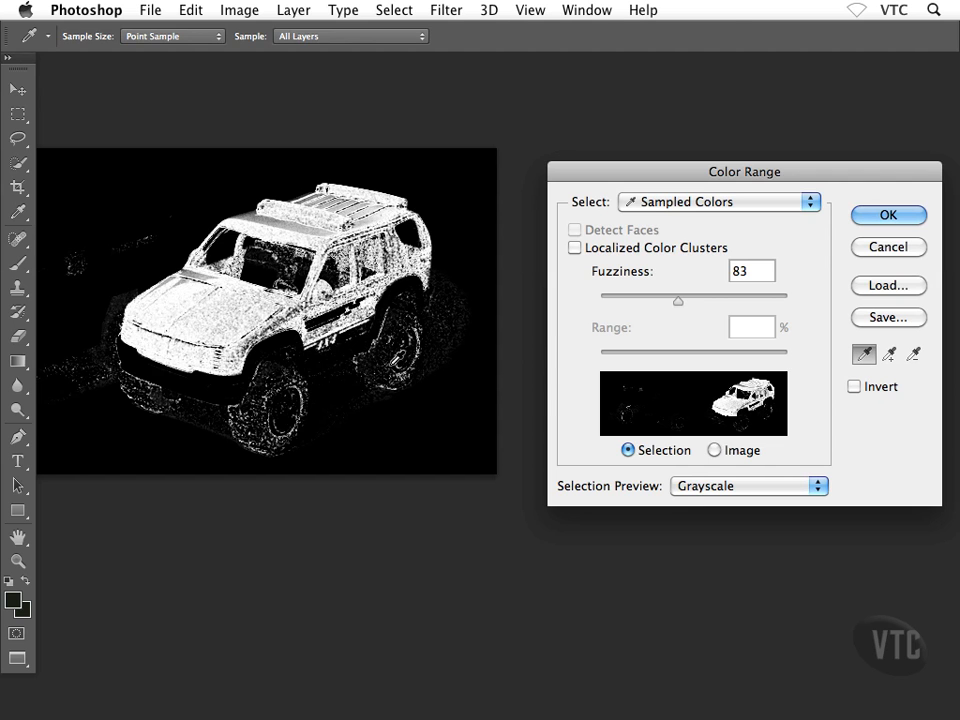
left_click(873, 220)
key("v")
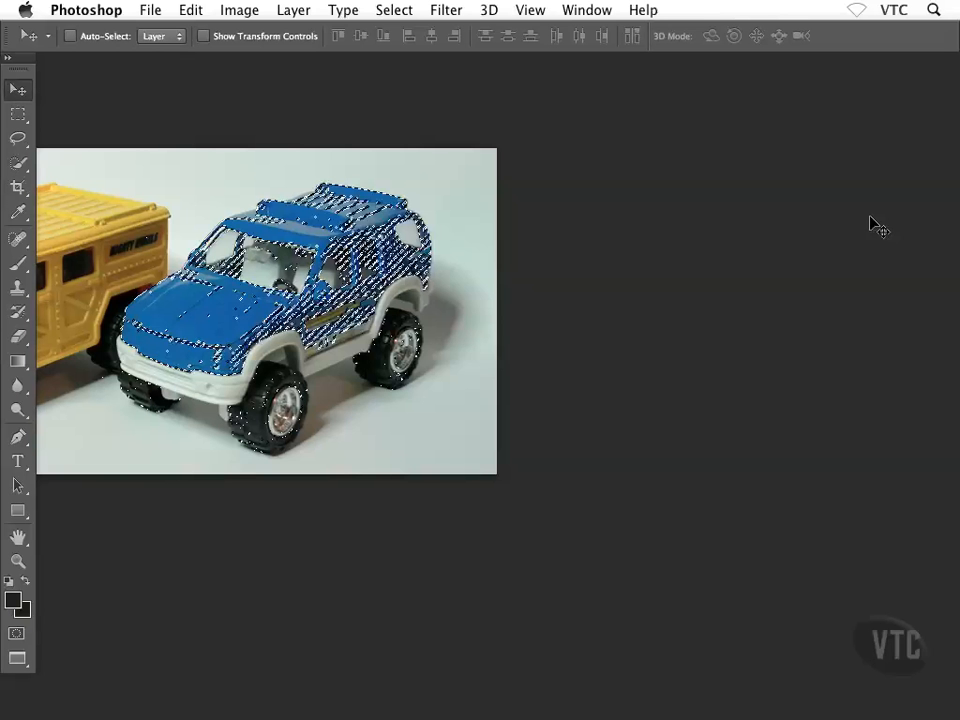